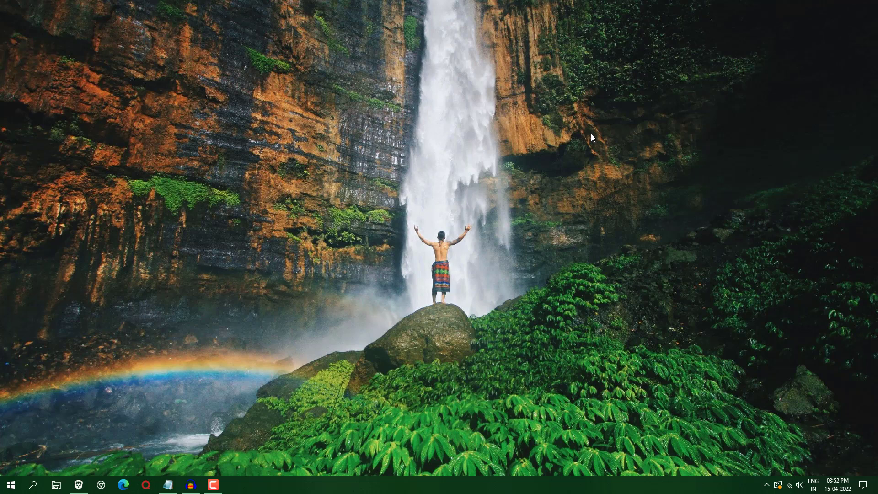
Step: Download rufus-3.18.exe from rufus.ie in Brave and launch it
key(super+e)
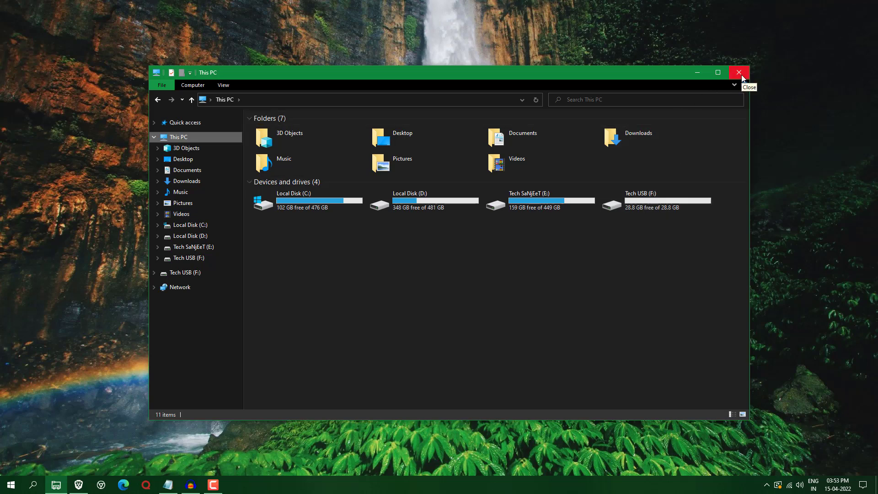
click(697, 73)
click(78, 485)
scroll(198, 249, down, 7)
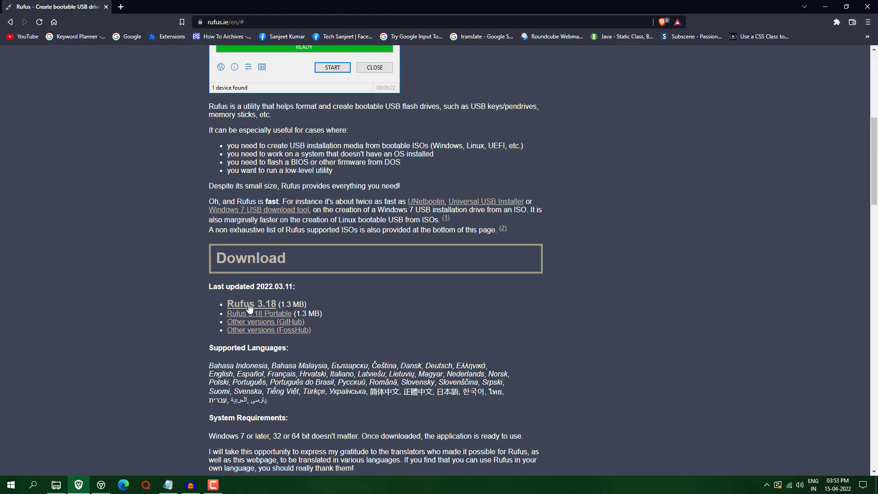
click(250, 306)
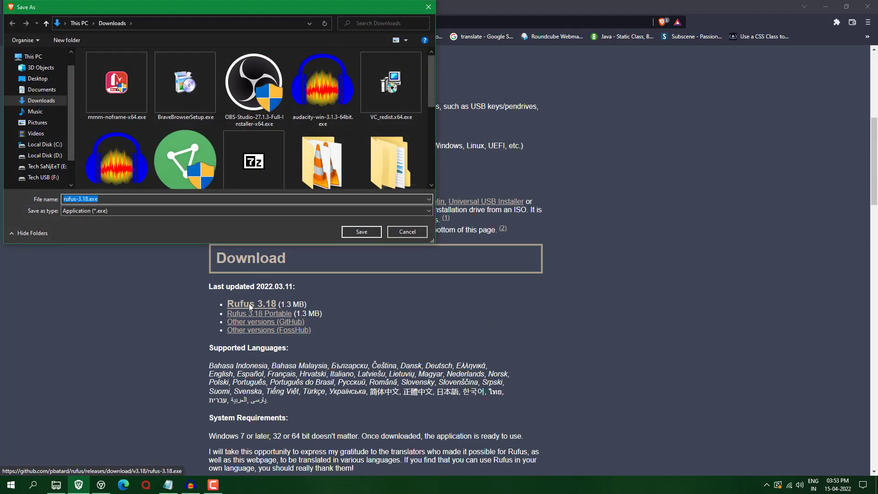
click(360, 232)
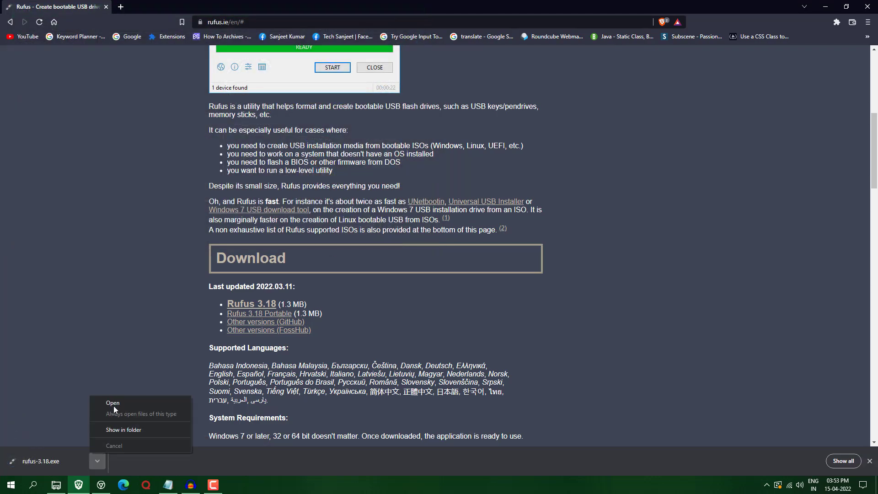
click(115, 402)
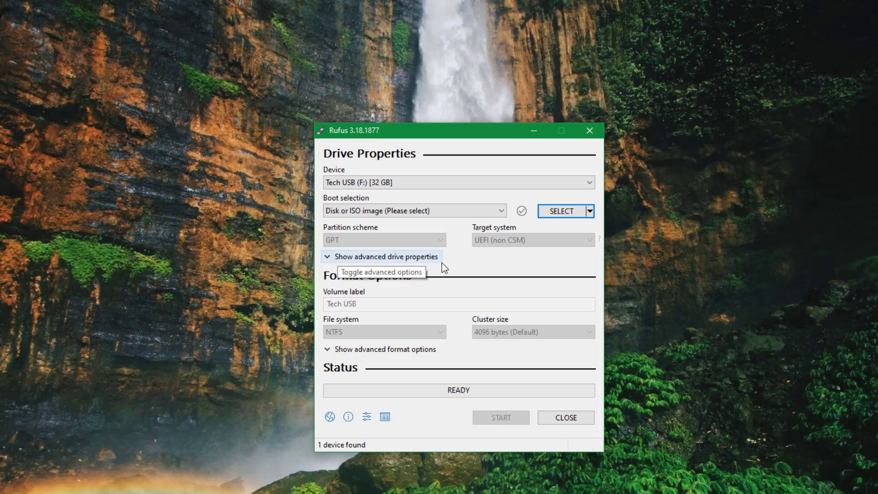
Step: Load tiny10 21H2 x64 beta 1.iso from E:\Windows ISO\Tiny10 21H2 as Rufus's boot image
click(558, 217)
click(378, 385)
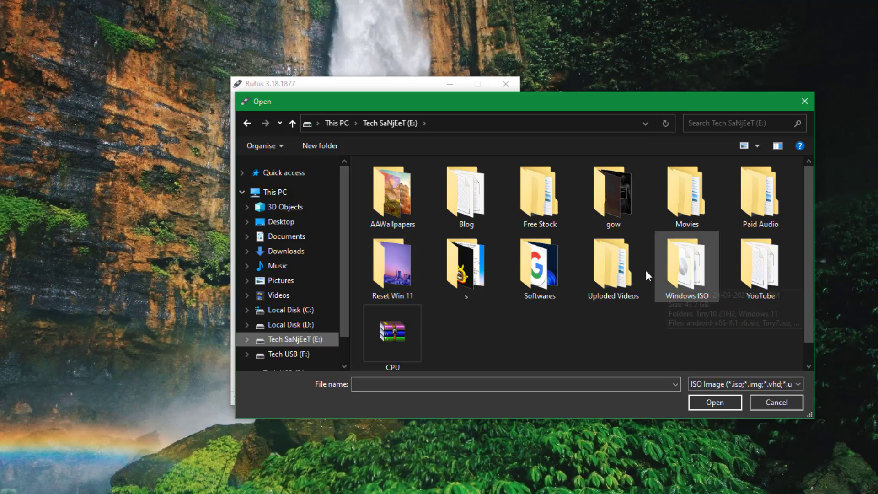
double_click(682, 280)
double_click(402, 181)
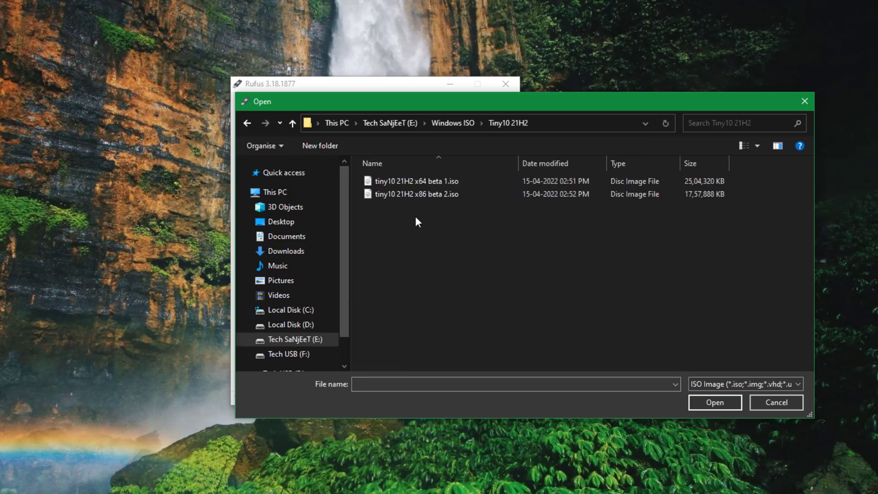
click(421, 183)
click(423, 183)
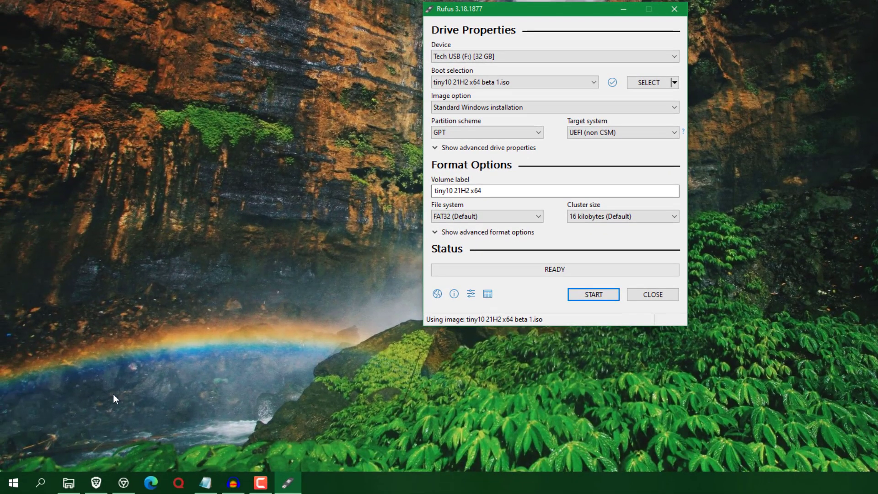
Step: Check Disk 1's Volumes properties in Disk Management to verify its partition style is GPT
click(5, 451)
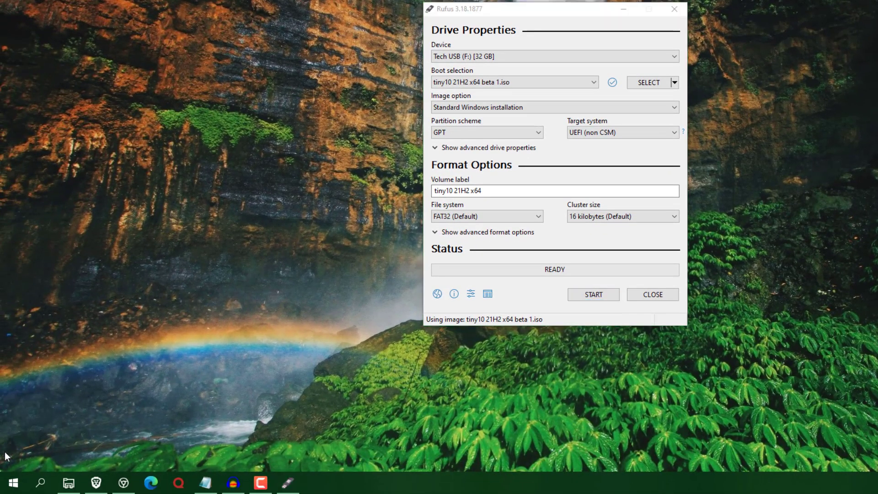
right_click(11, 490)
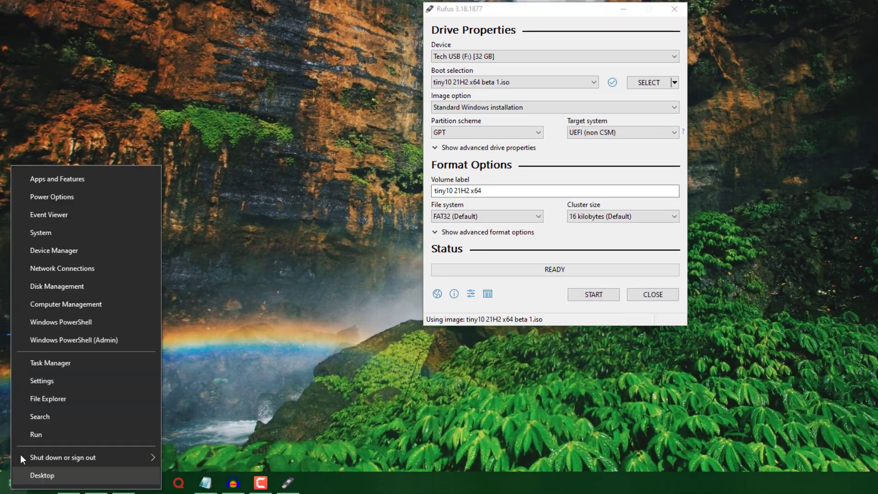
click(72, 288)
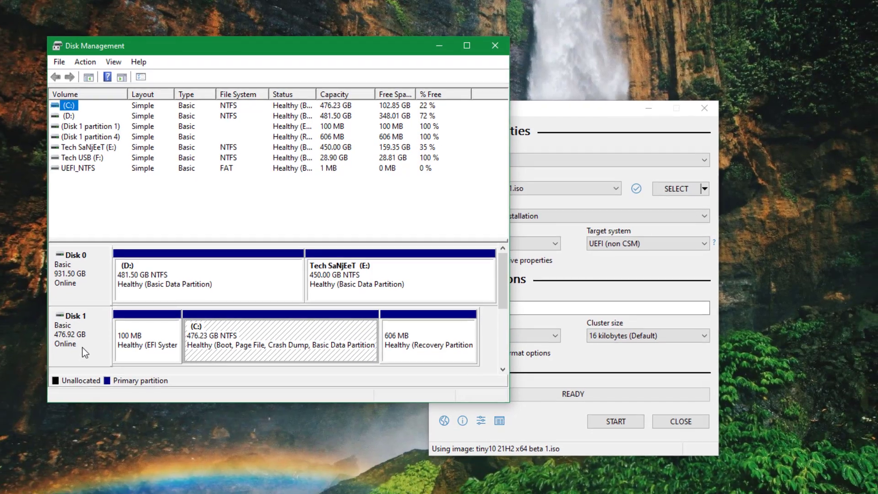
right_click(70, 361)
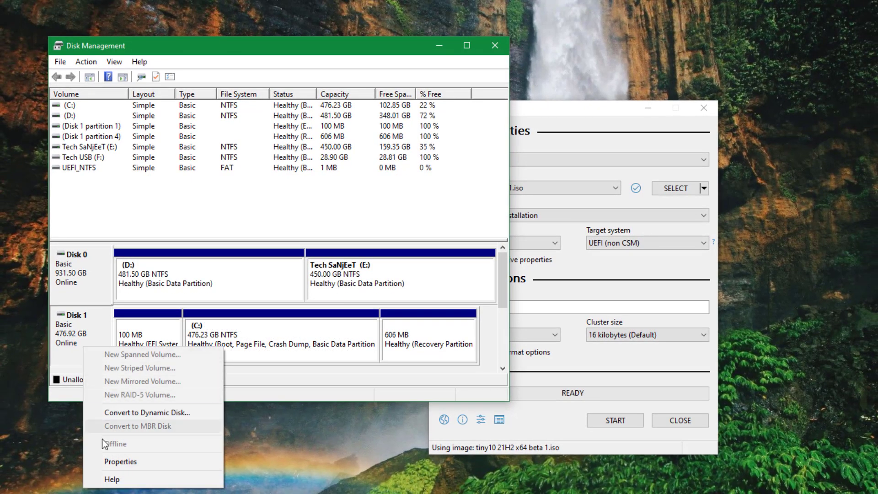
click(115, 461)
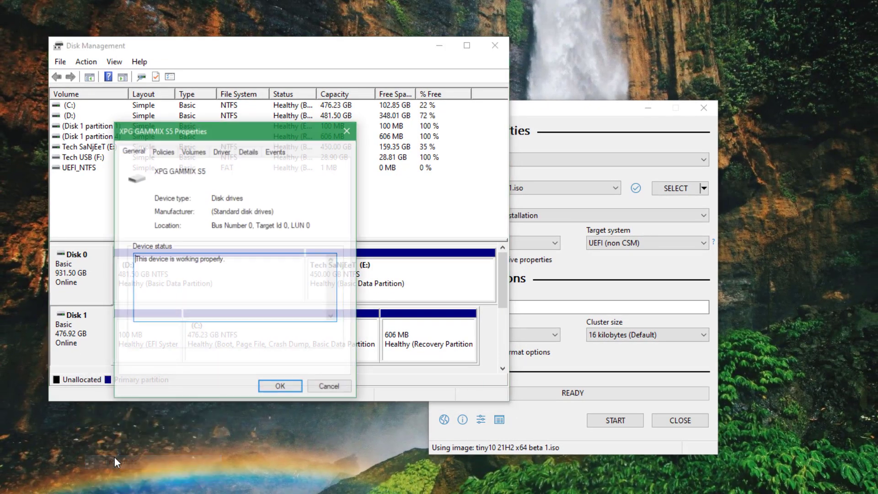
click(192, 152)
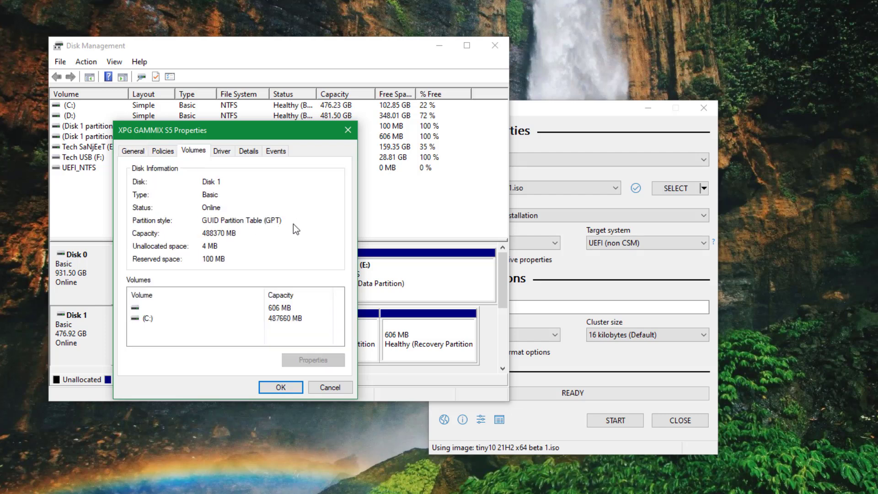
click(345, 130)
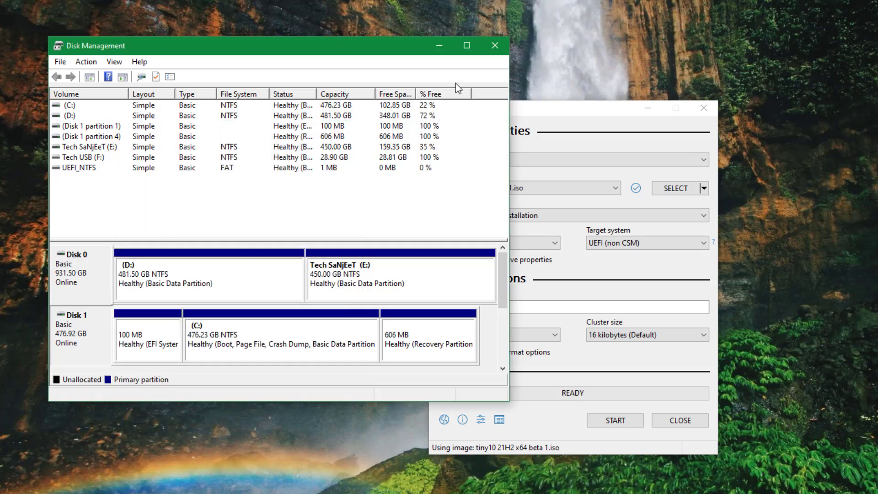
Step: Keep GPT as the partition scheme and write the Tiny10 image to Tech USB (F:), accepting data loss
click(495, 45)
click(533, 251)
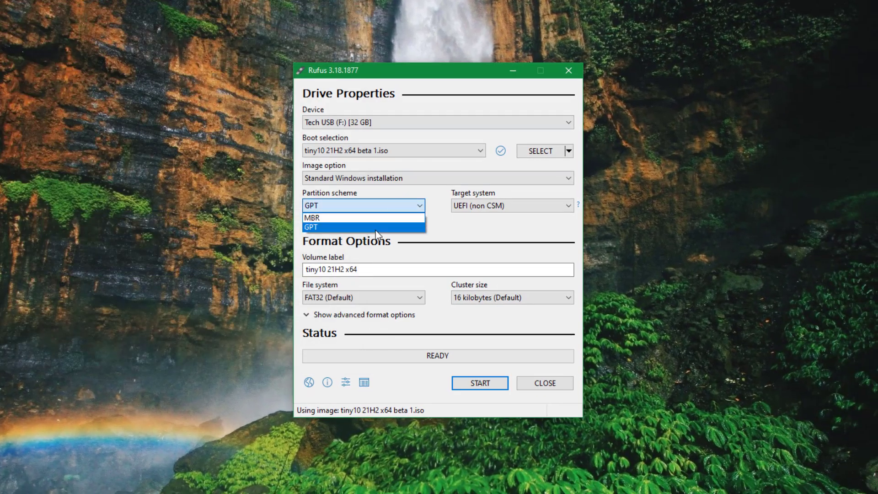
click(389, 226)
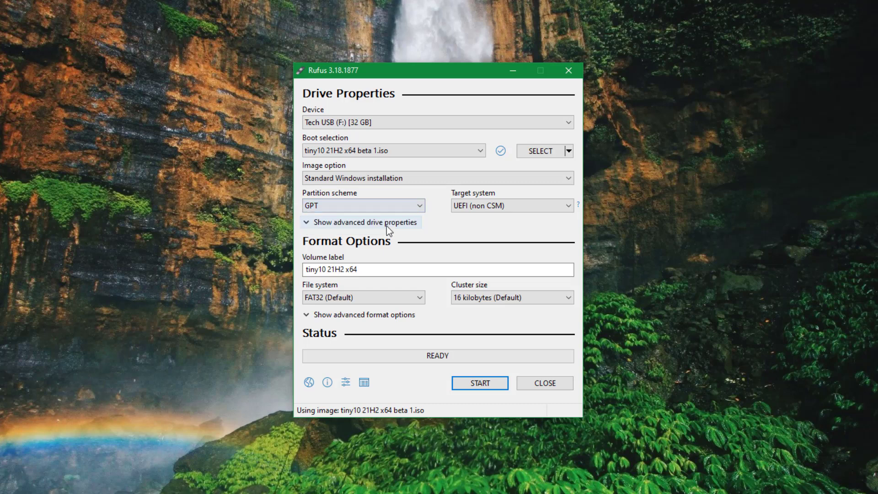
click(484, 387)
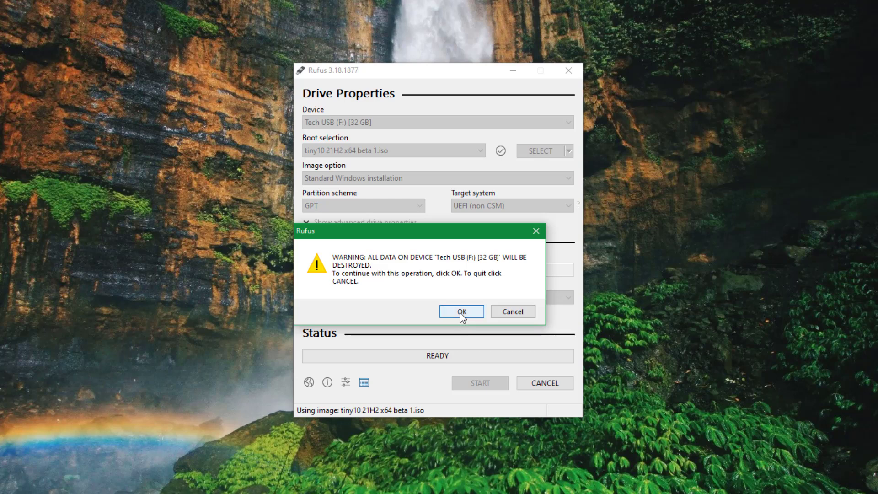
click(461, 312)
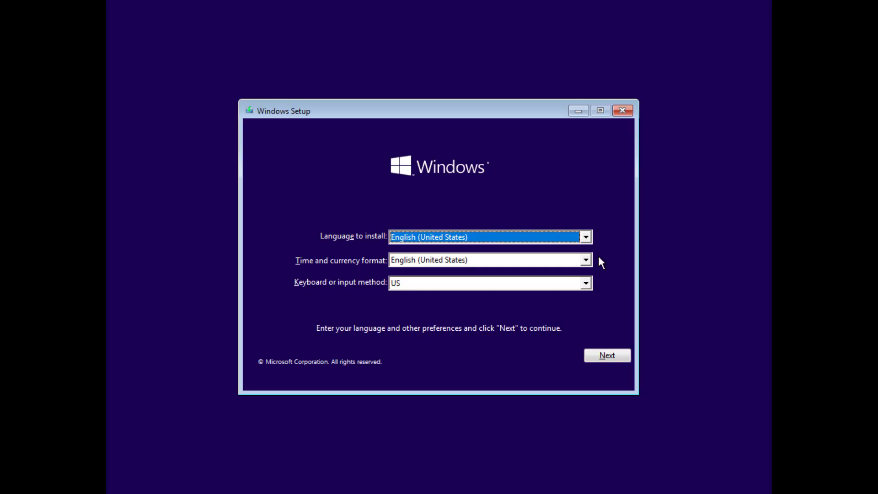
Step: Keep the English (United States) language settings and begin the Windows installation
key(Tab)
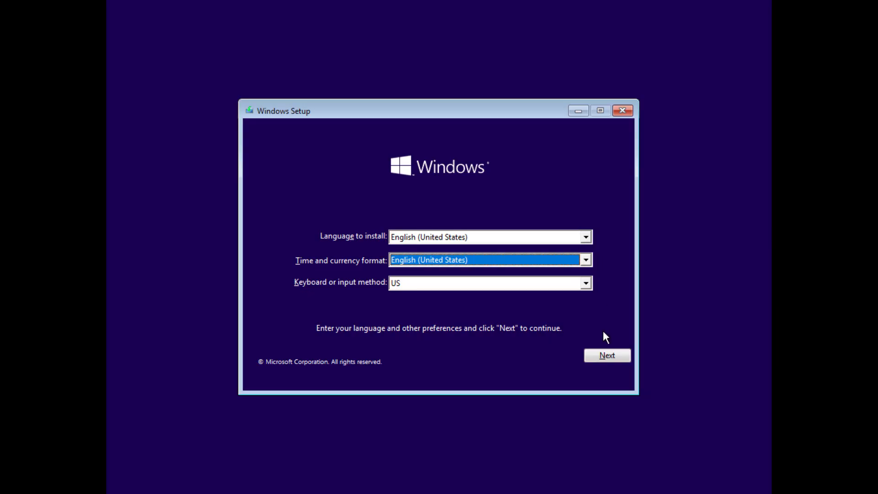
click(608, 357)
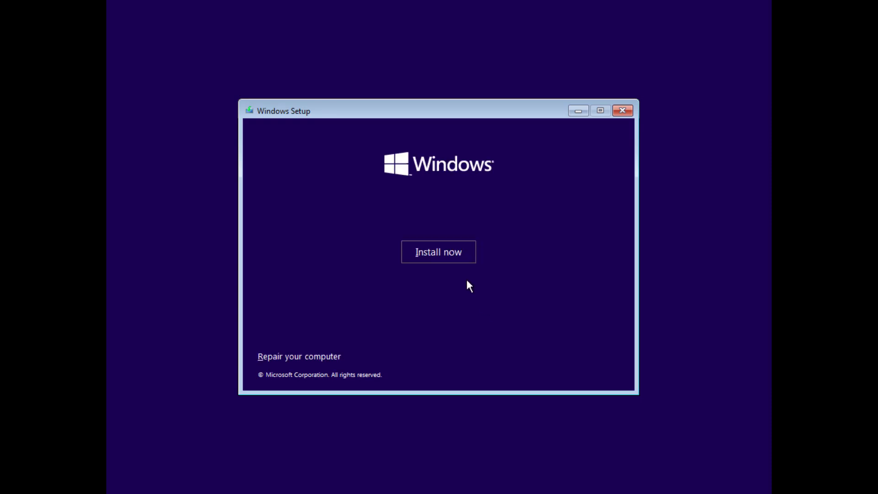
click(451, 261)
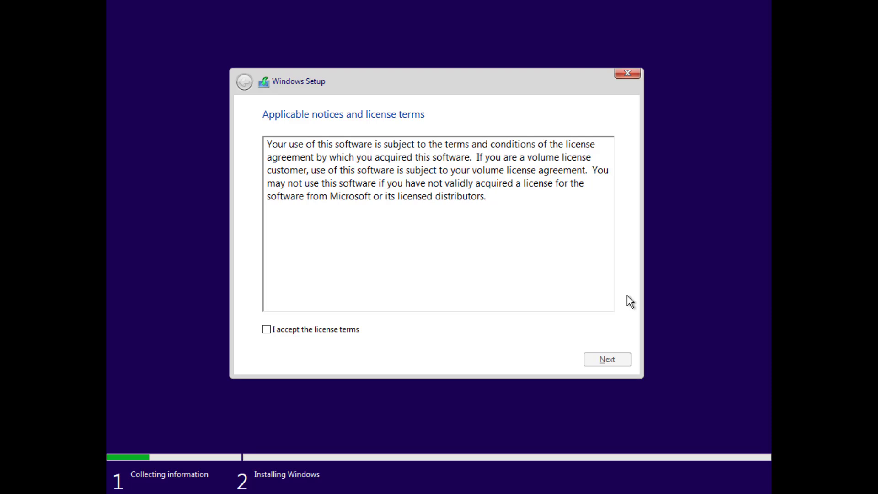
Step: Accept the license terms and run a custom install onto Drive 0's 60 GB unallocated space
click(305, 330)
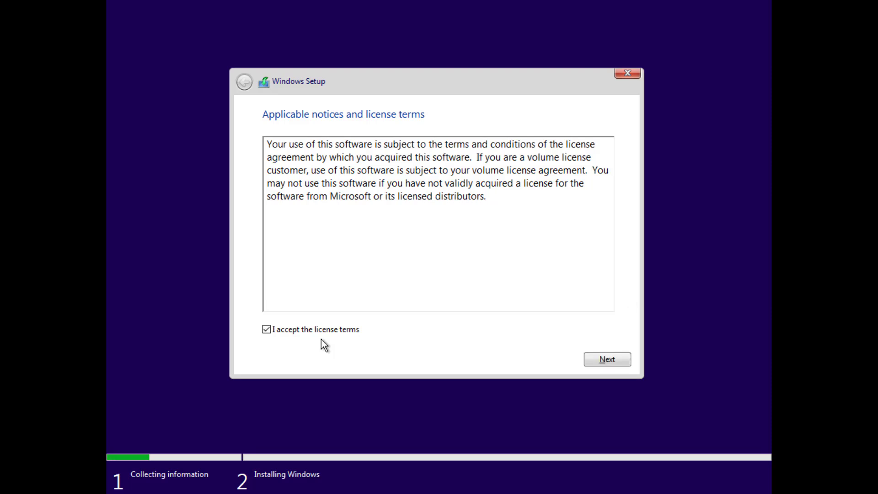
click(597, 359)
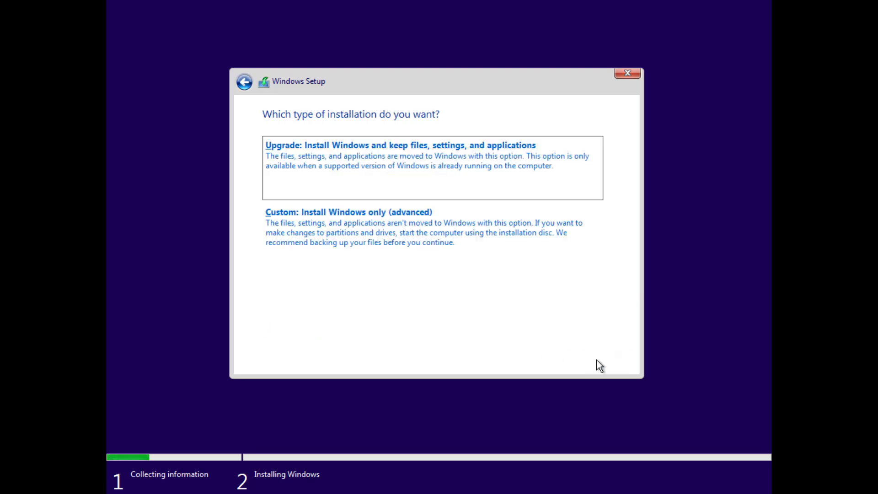
click(371, 231)
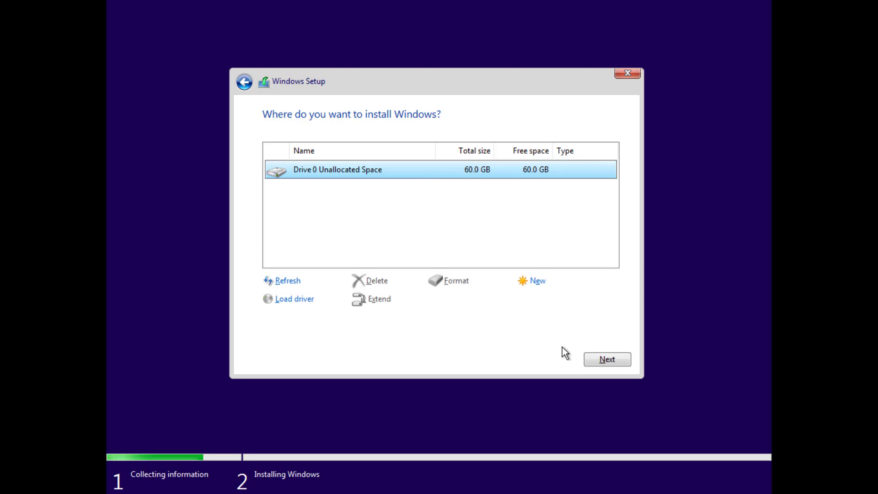
click(605, 363)
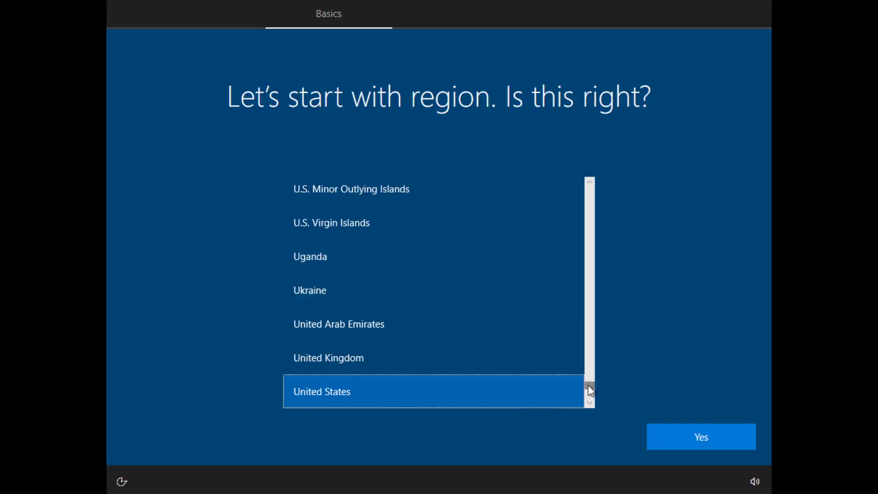
Step: Confirm United States as region, choose the English (India) keyboard layout, and skip a second layout
drag(588, 388, 486, 347)
click(690, 444)
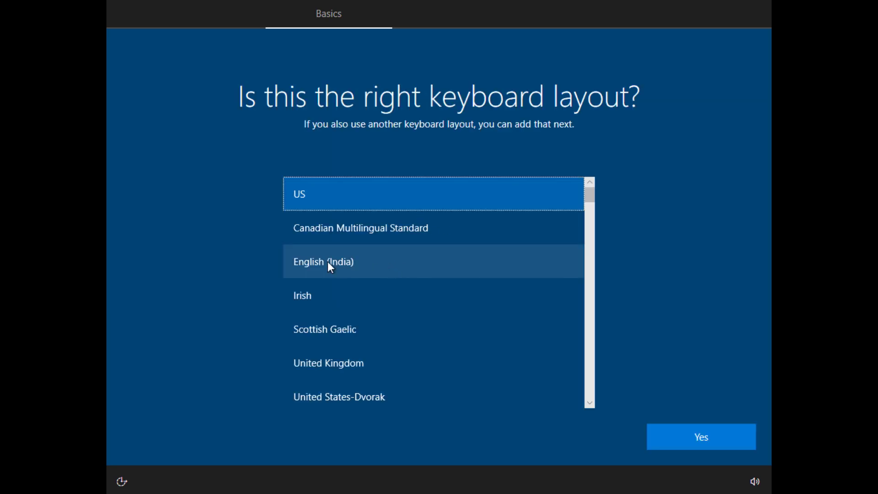
click(328, 266)
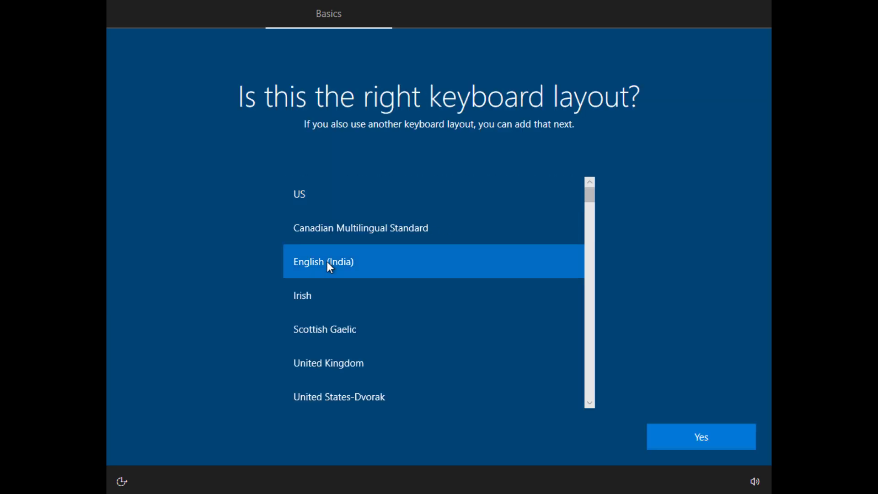
click(337, 204)
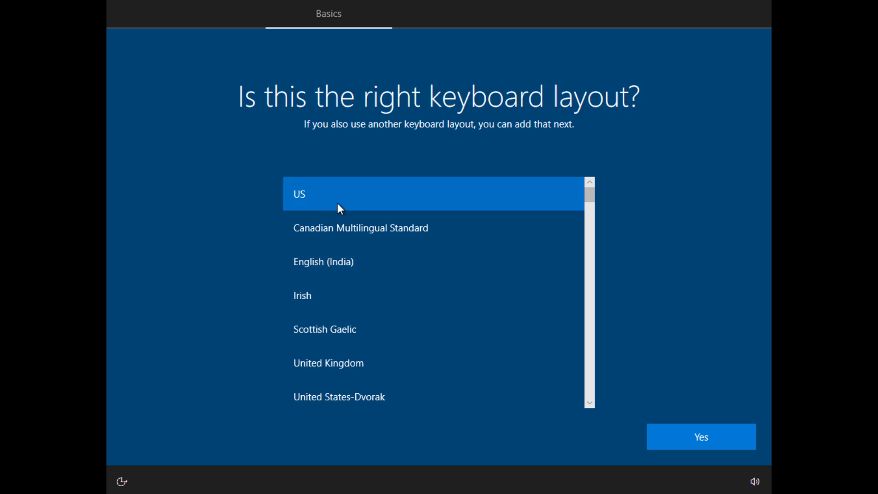
click(365, 267)
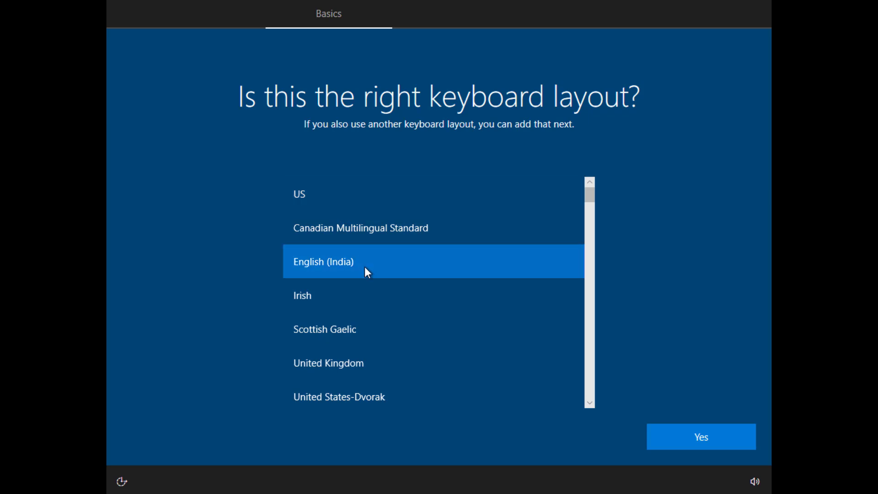
click(686, 437)
click(689, 446)
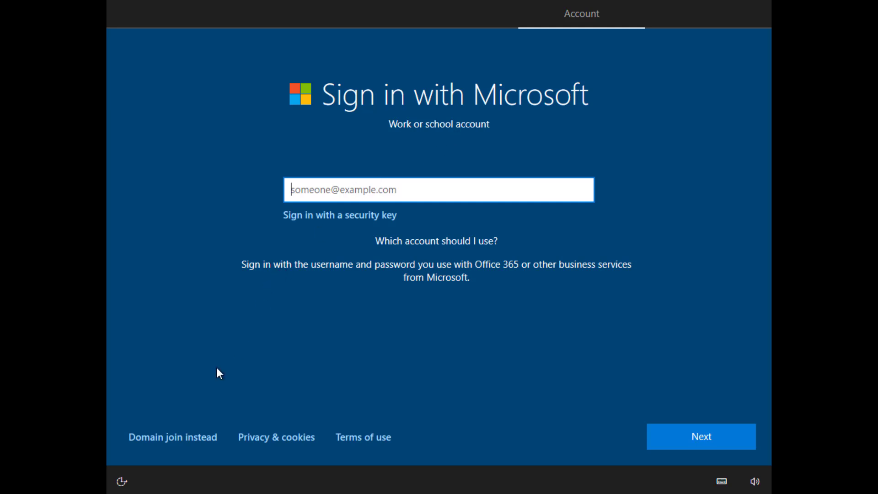
Step: Create an offline local account with the user's name and no password
click(174, 439)
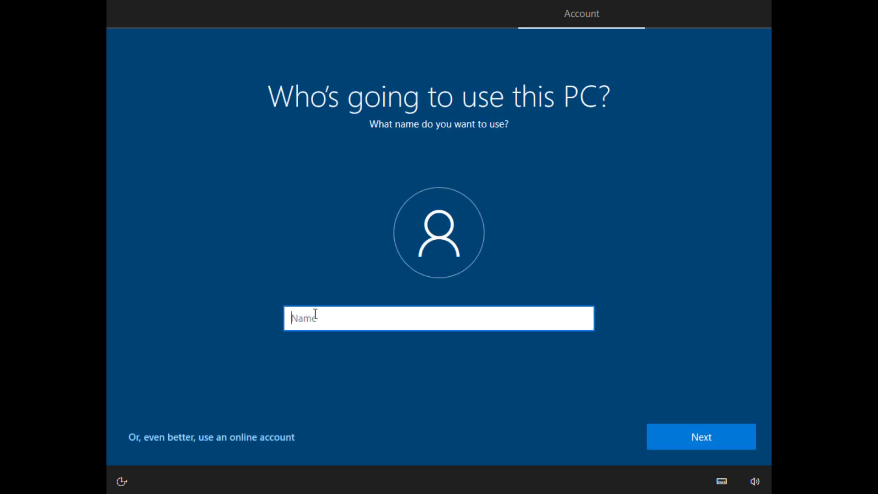
text(Sanjeet)
click(668, 436)
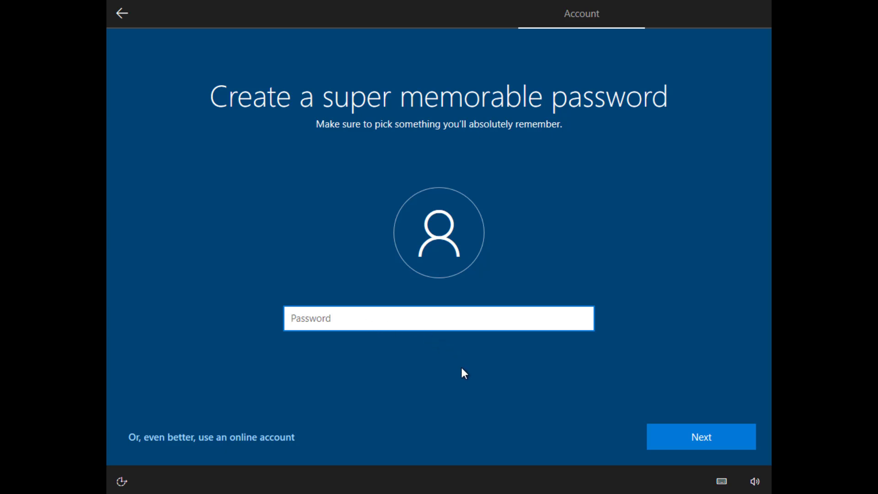
click(671, 437)
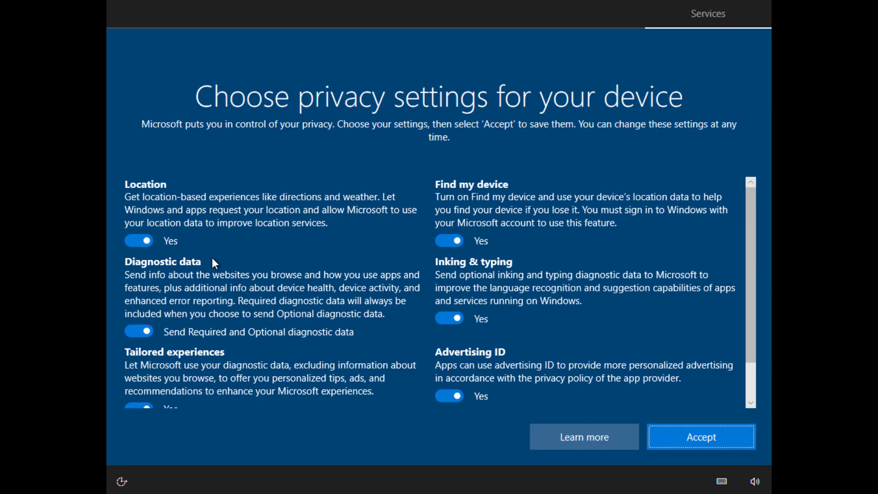
Step: Turn off location, Find my device, inking and typing, and advertising ID, then accept privacy settings
click(145, 245)
scroll(146, 325, down, 1)
click(139, 362)
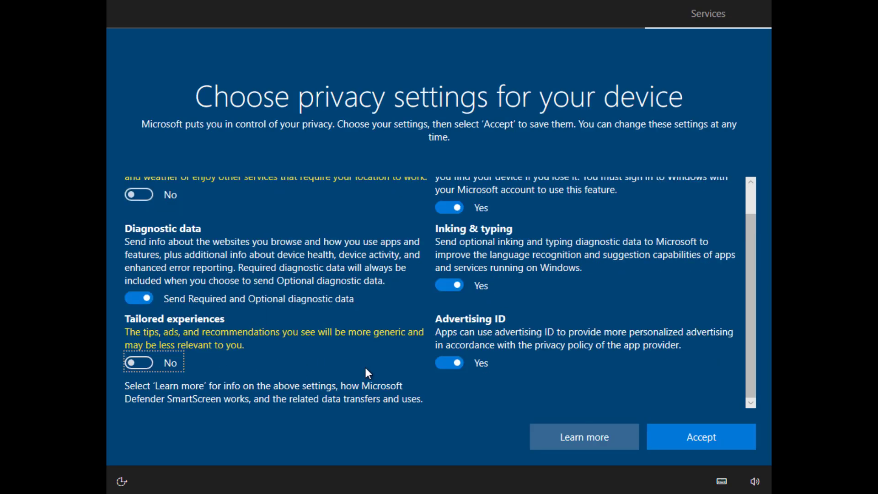
click(450, 362)
click(446, 285)
scroll(446, 285, up, 1)
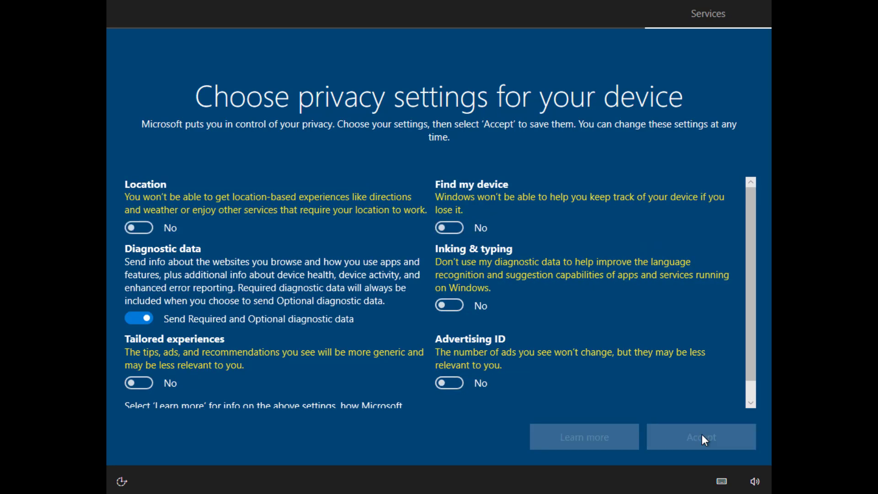
click(702, 434)
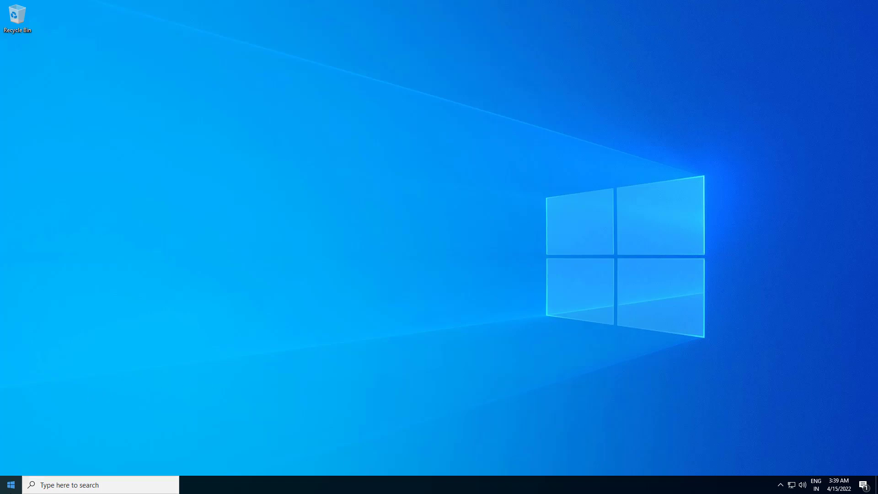
click(11, 485)
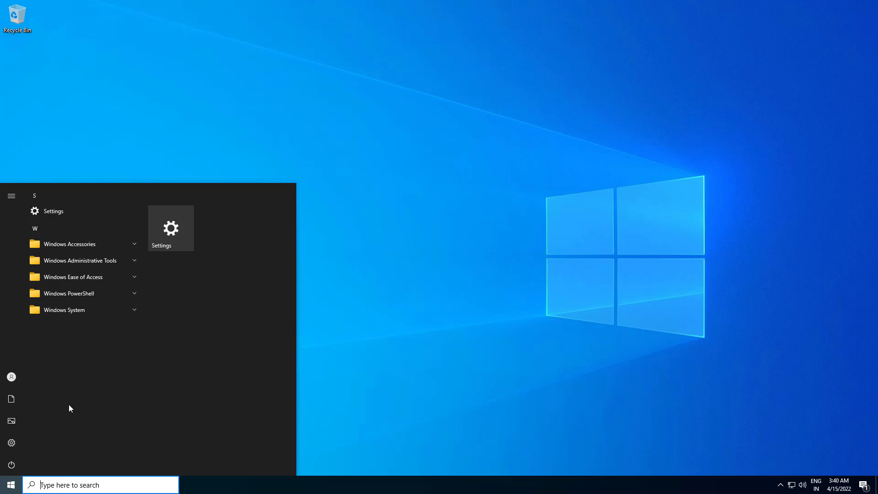
click(404, 411)
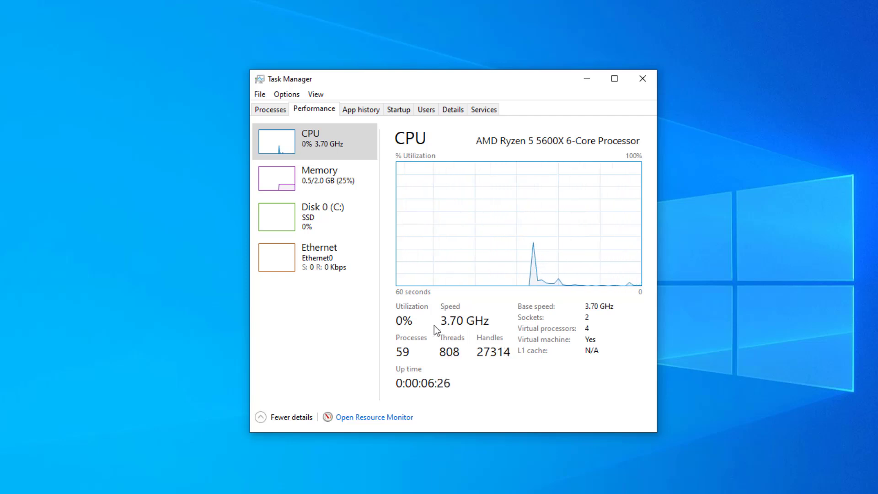
Step: Show the Memory graph in Task Manager's Performance tab, about 0.4 of 2.0 GB used
click(337, 190)
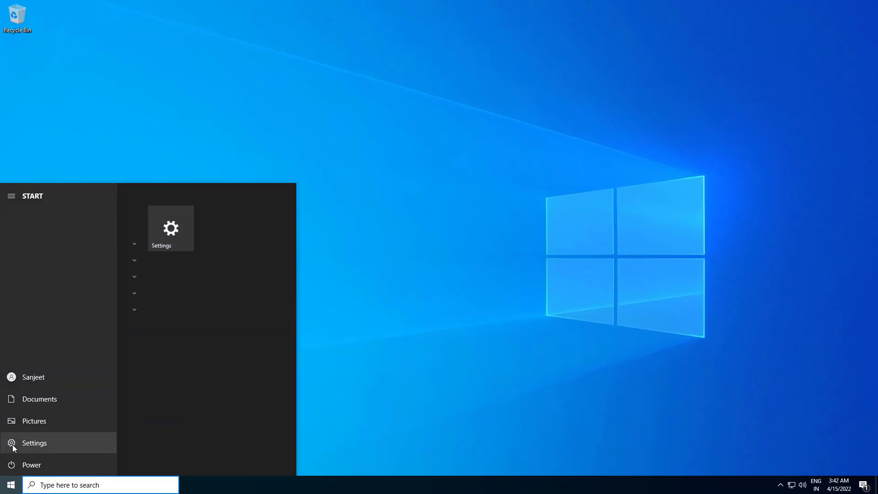
click(12, 445)
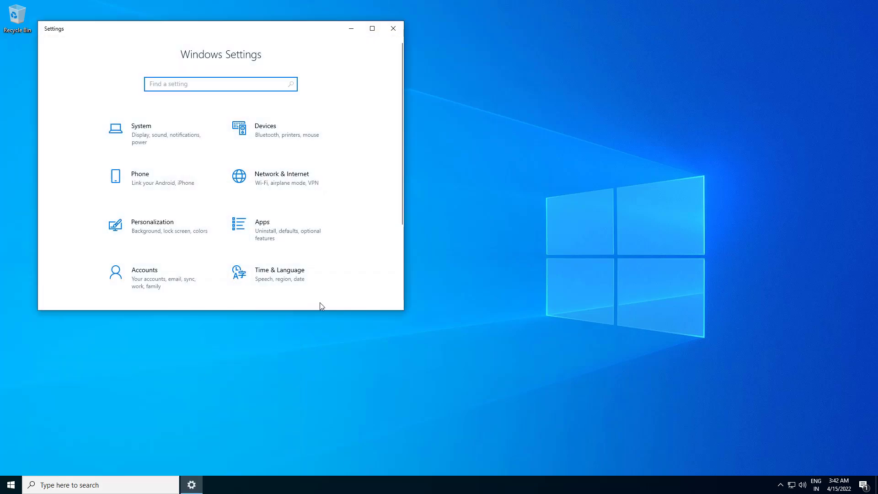
drag(406, 312, 604, 374)
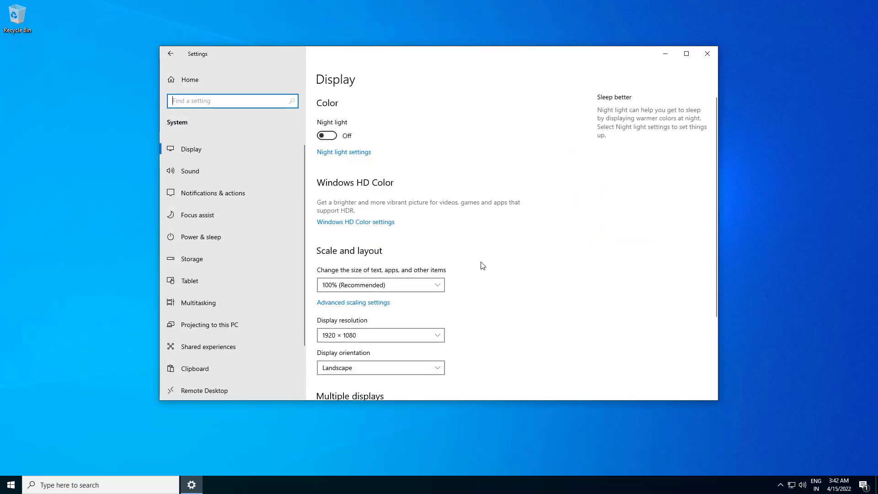
scroll(467, 259, down, 5)
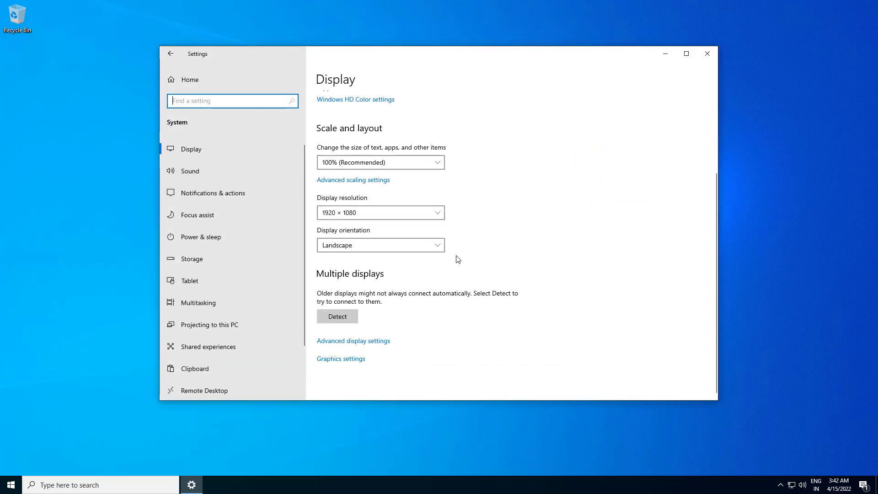
click(226, 172)
click(226, 196)
click(226, 217)
click(229, 238)
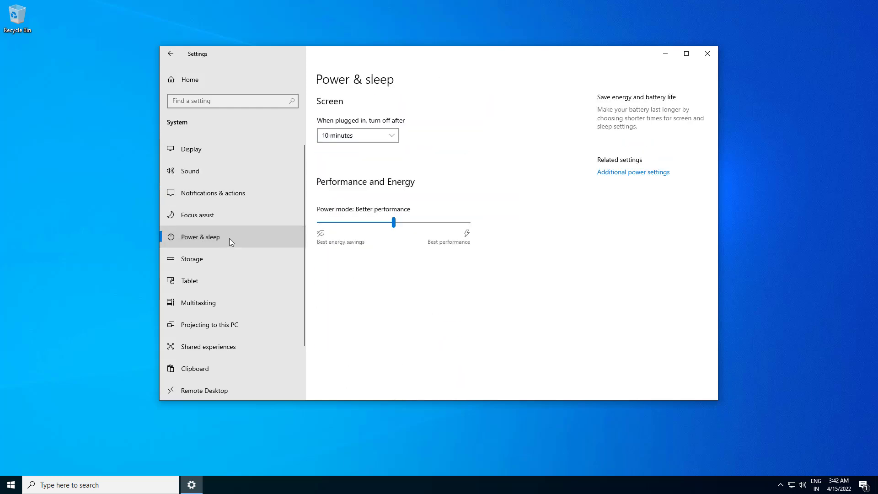
click(226, 218)
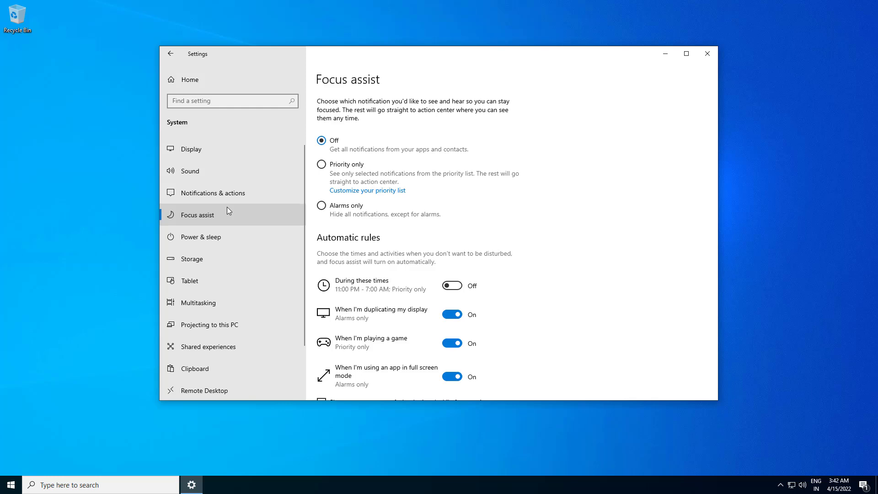
click(227, 197)
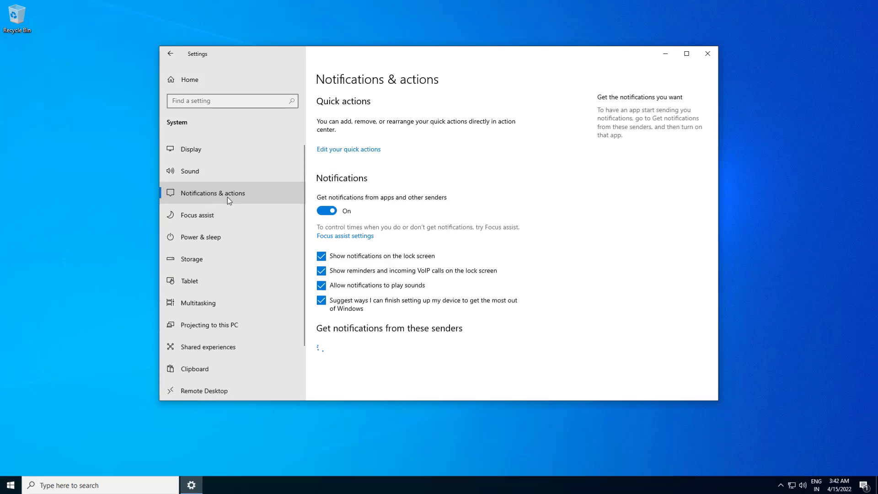